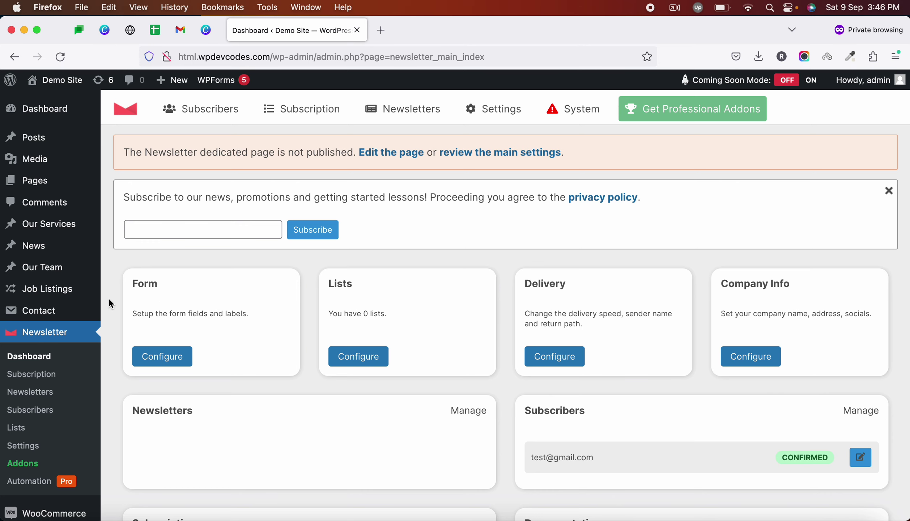
pyautogui.scroll(-1, 109, 304)
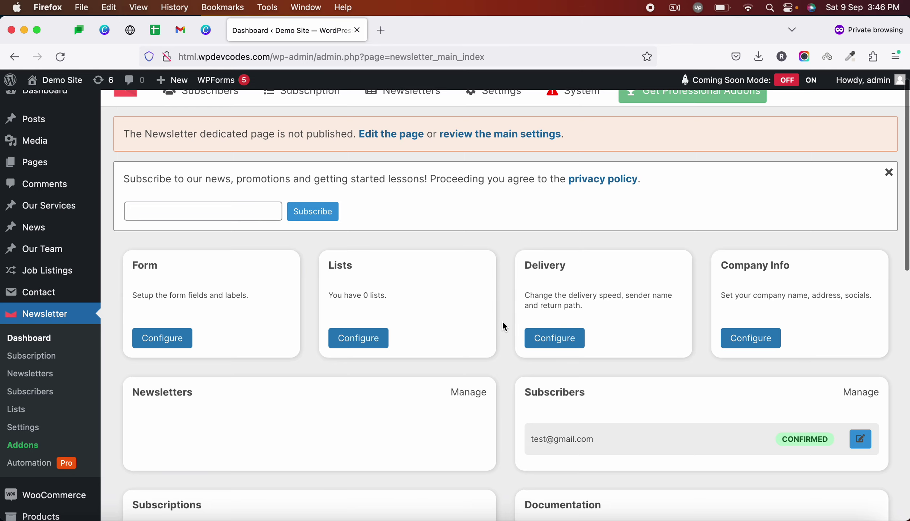
pyautogui.scroll(-10, 501, 320)
pyautogui.scroll(10, 502, 320)
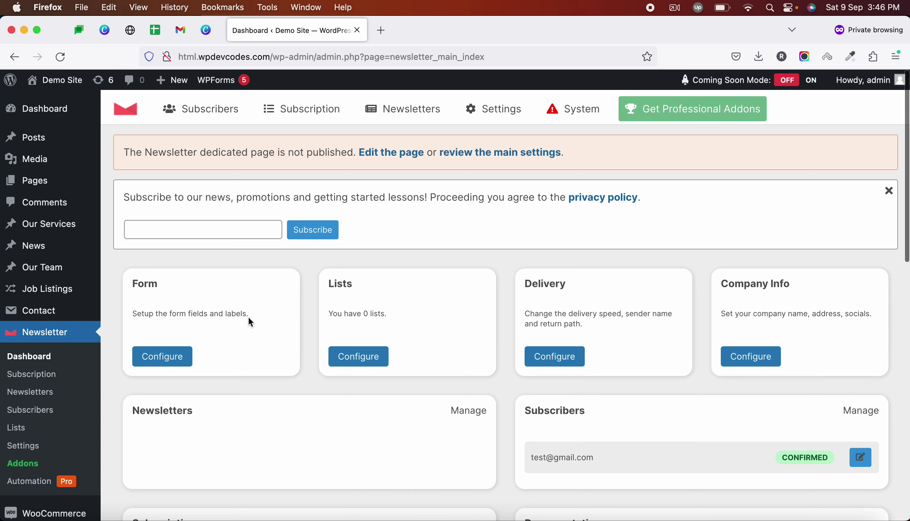
# Open the Newsletter Form settings and review its Main fields, Lists and Custom fields tabs
pyautogui.click(161, 358)
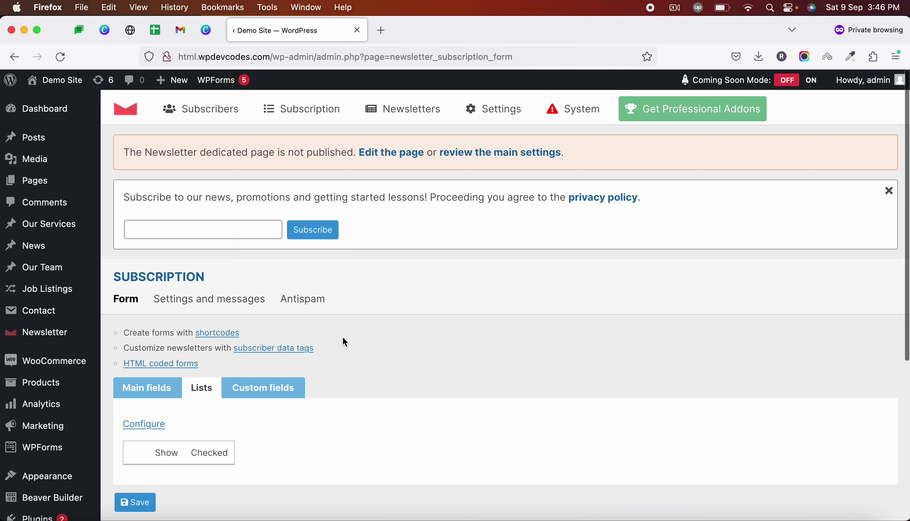
pyautogui.scroll(-3, 342, 342)
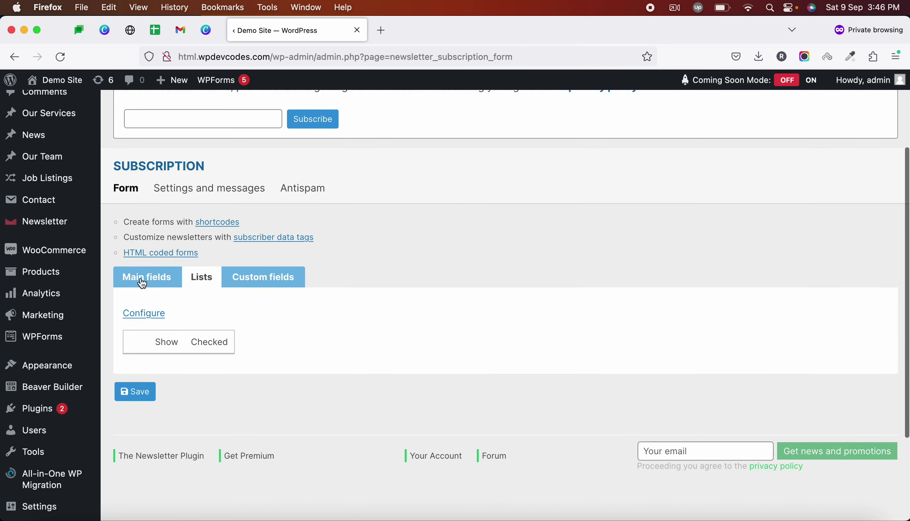
pyautogui.scroll(3, 140, 282)
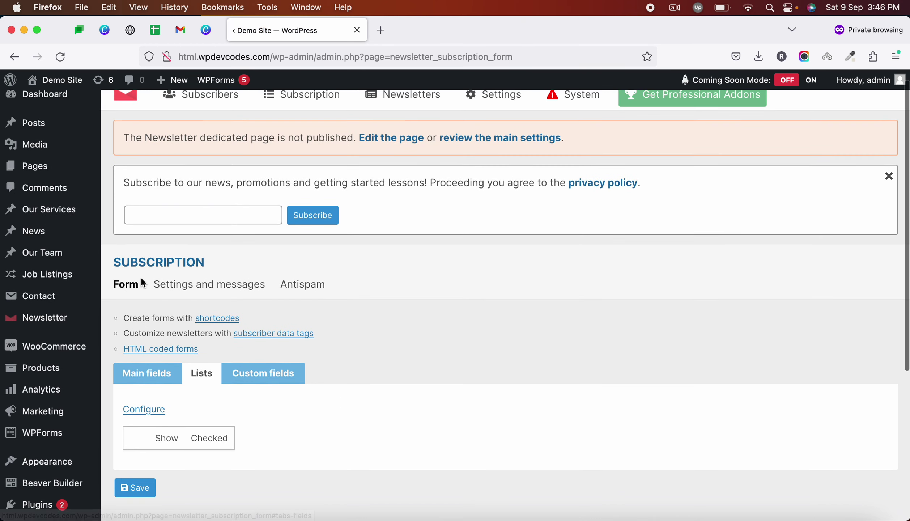
pyautogui.click(143, 373)
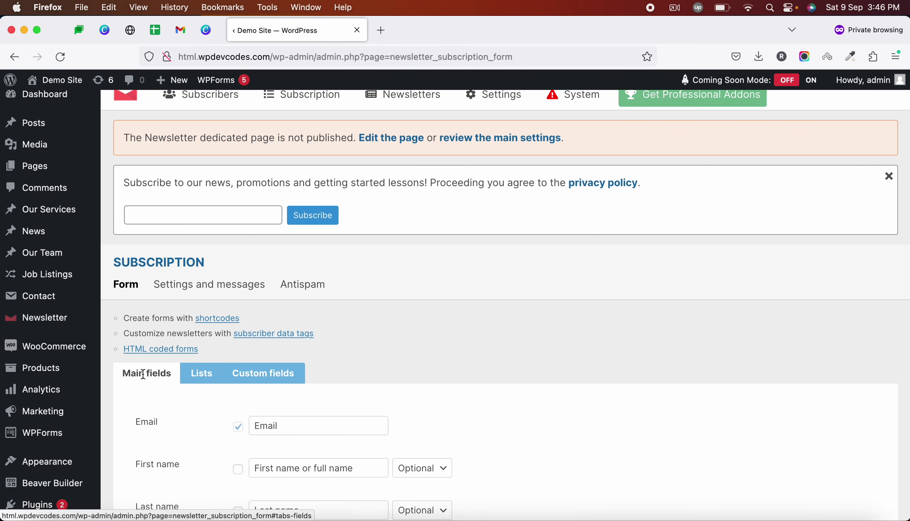
pyautogui.scroll(-5, 142, 373)
pyautogui.scroll(-3, 174, 326)
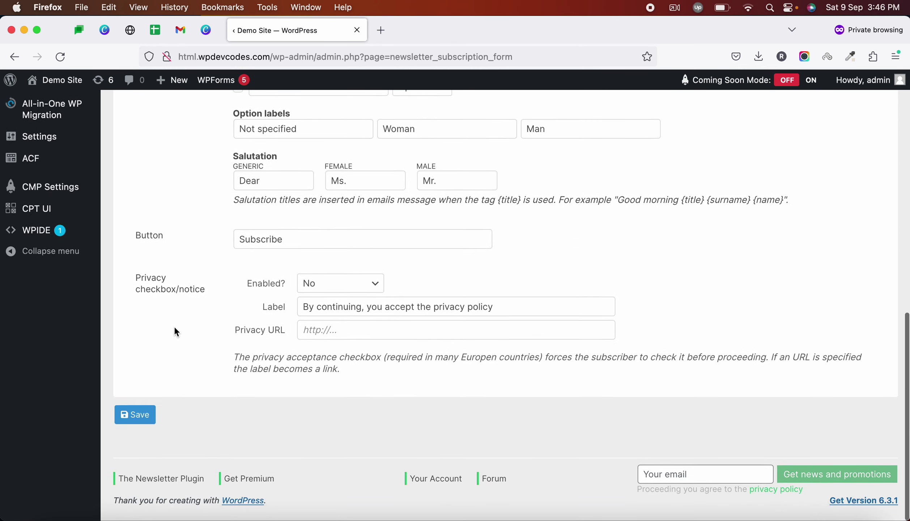
pyautogui.scroll(3, 175, 328)
pyautogui.scroll(3, 174, 328)
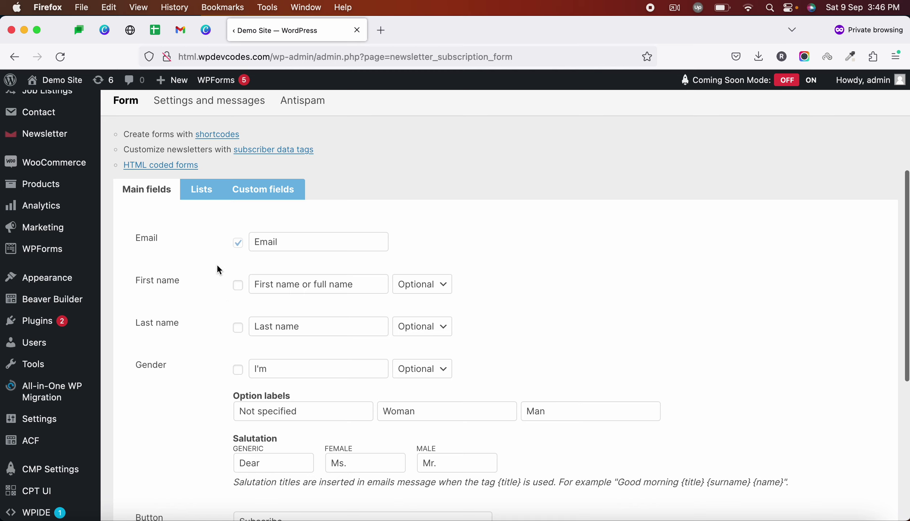
pyautogui.scroll(1, 217, 264)
pyautogui.click(201, 211)
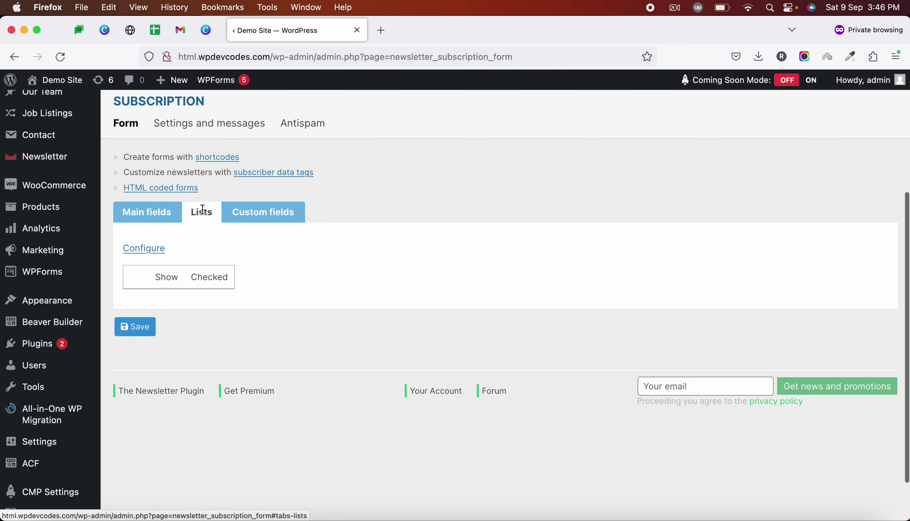
pyautogui.click(261, 215)
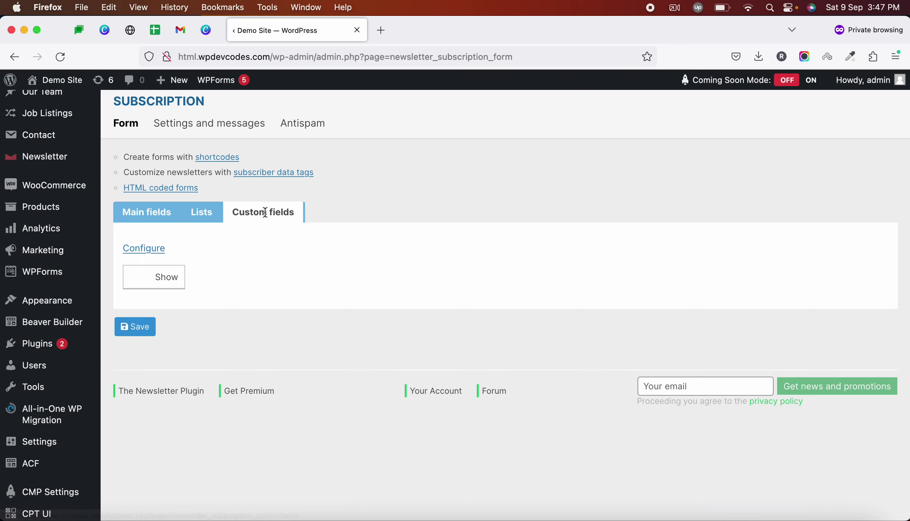
# Open the custom fields table in a new tab, then return to the Form settings
pyautogui.click(145, 248)
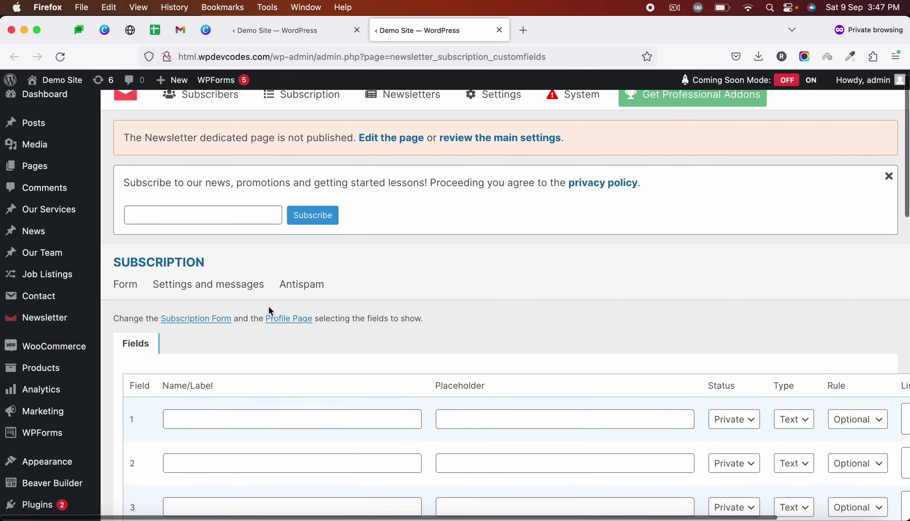
pyautogui.scroll(-5, 268, 306)
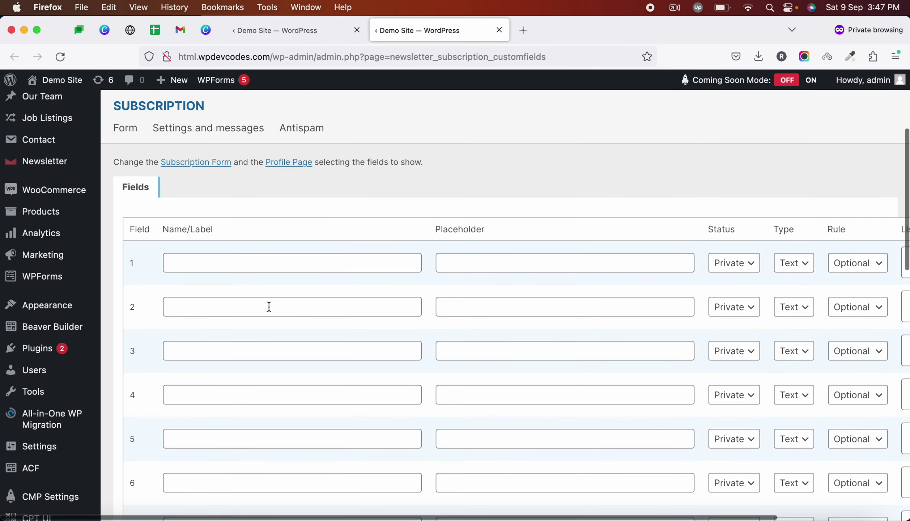
pyautogui.scroll(-5, 329, 305)
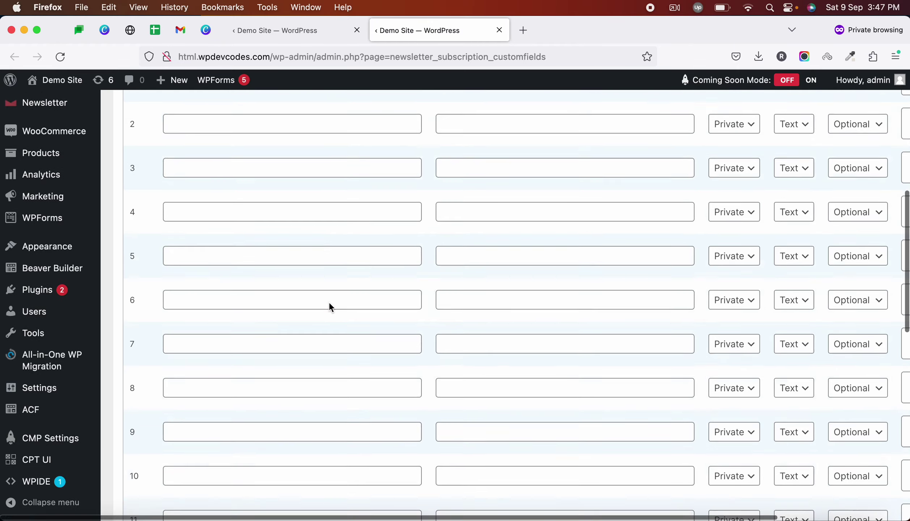
pyautogui.scroll(-8, 328, 304)
pyautogui.scroll(-5, 328, 304)
pyautogui.scroll(-2, 328, 305)
pyautogui.scroll(15, 328, 304)
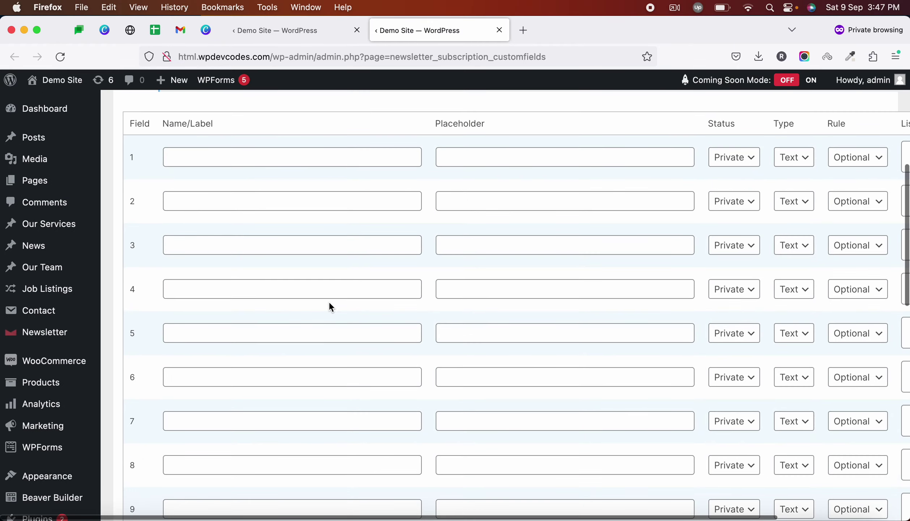
pyautogui.scroll(3, 329, 303)
pyautogui.scroll(1, 329, 302)
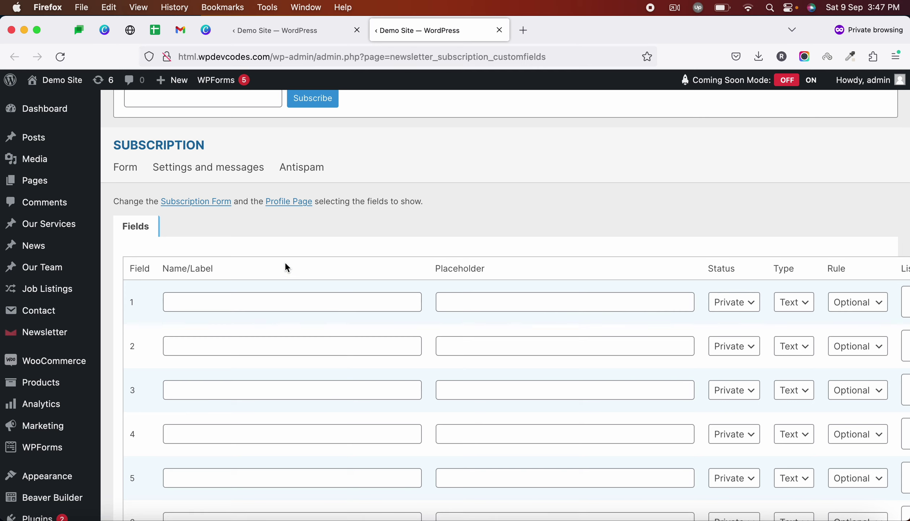
pyautogui.click(125, 171)
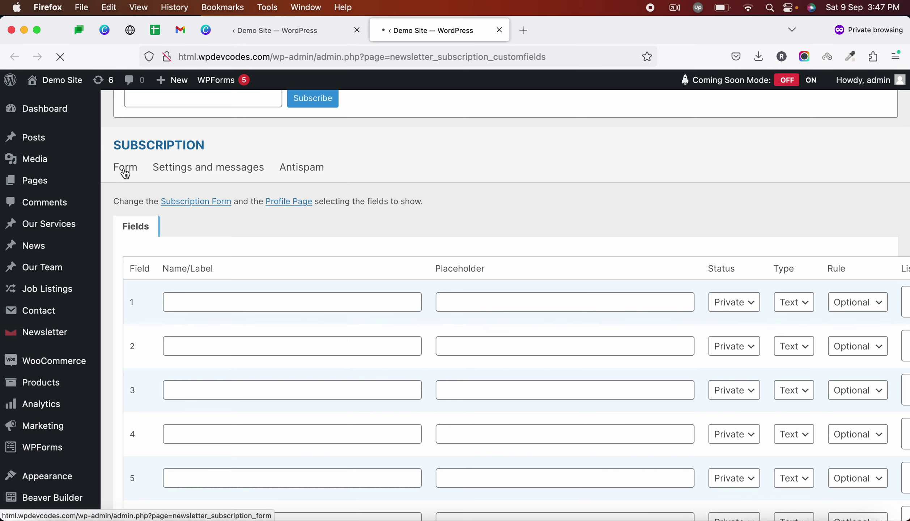
pyautogui.scroll(-1, 281, 290)
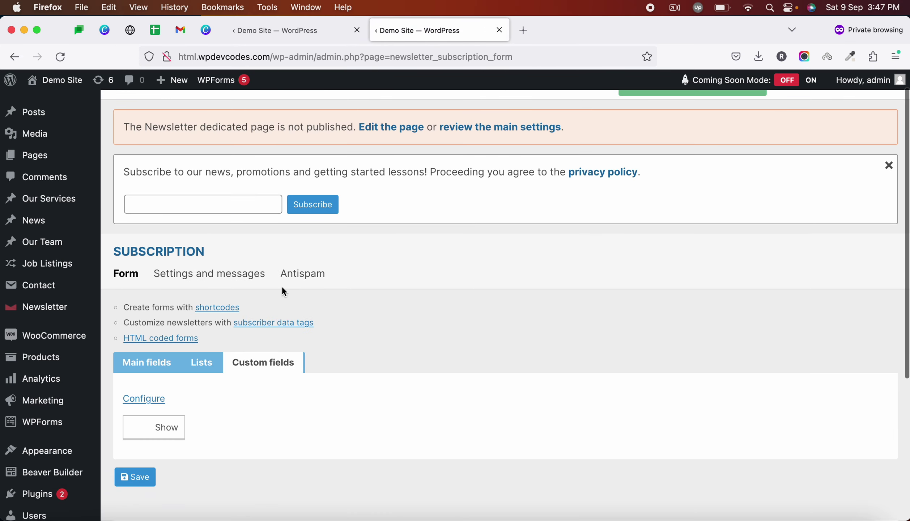
pyautogui.scroll(-1, 162, 344)
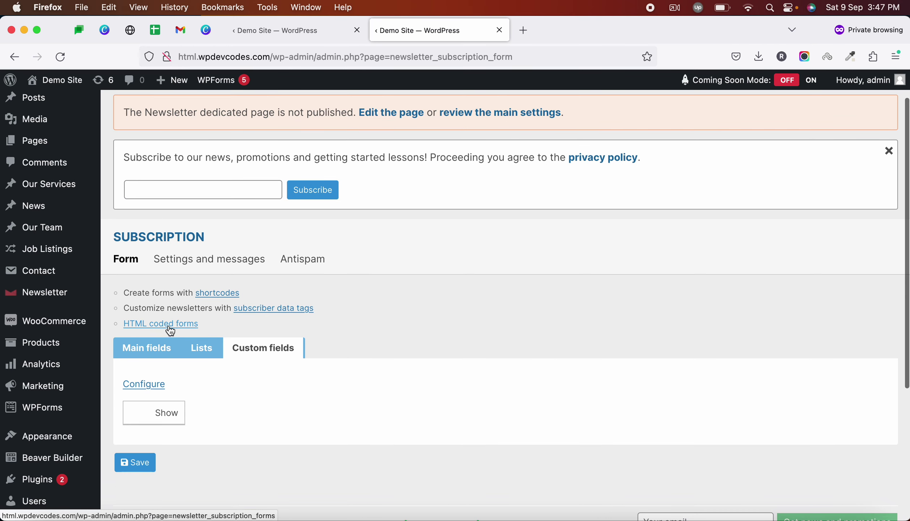
pyautogui.scroll(-1, 173, 329)
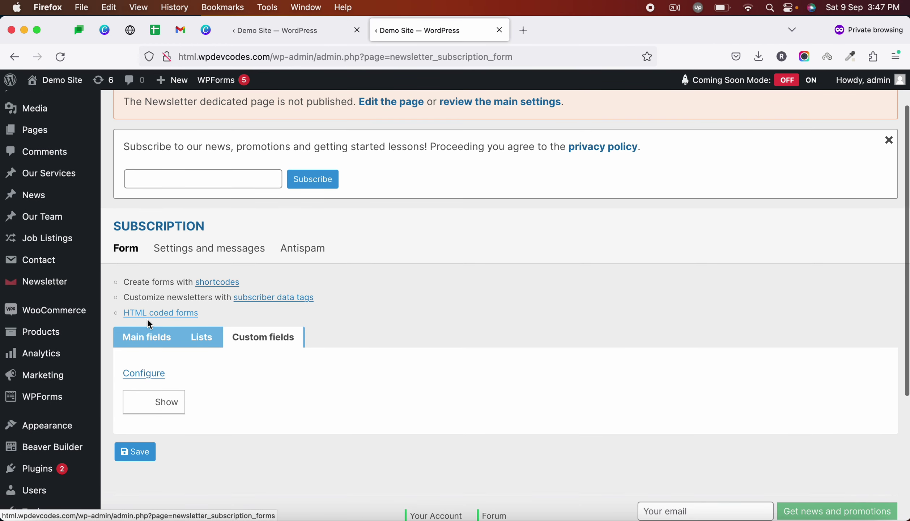
# Open the Newsletter HTML Forms sample code and begin selecting the form block
pyautogui.click(156, 316)
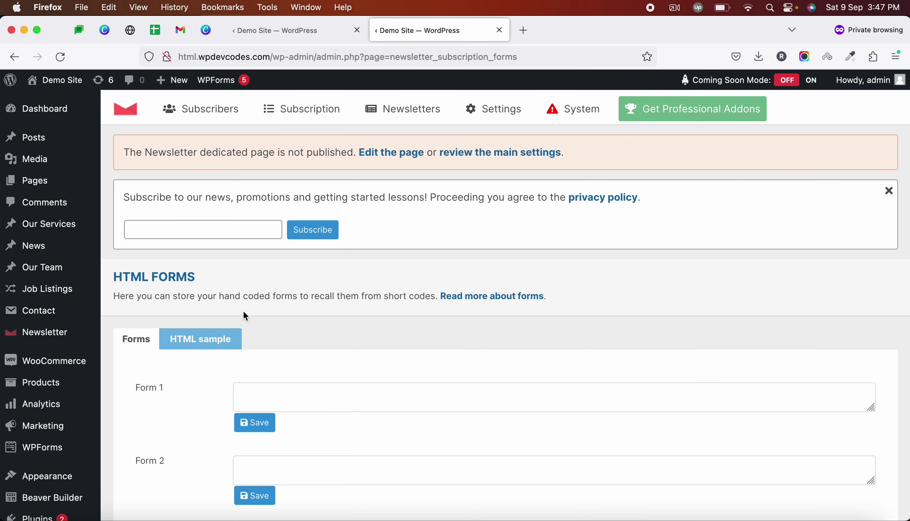
pyautogui.scroll(-3, 243, 312)
pyautogui.scroll(-3, 243, 312)
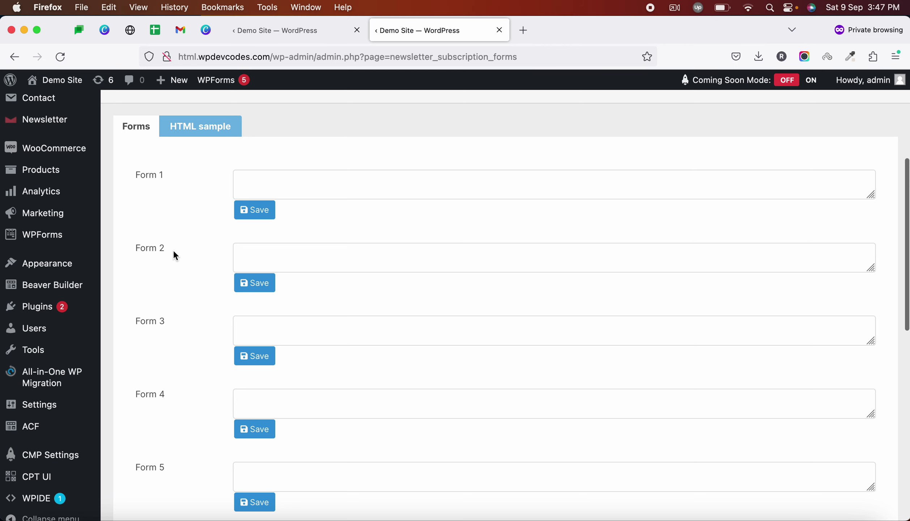
pyautogui.scroll(1, 173, 250)
pyautogui.scroll(2, 173, 250)
pyautogui.scroll(1, 173, 250)
pyautogui.scroll(2, 176, 261)
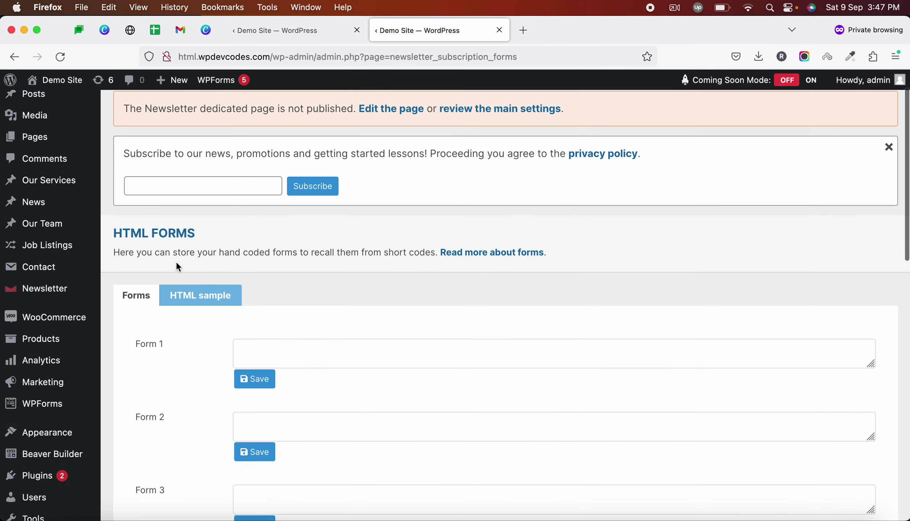
pyautogui.click(213, 305)
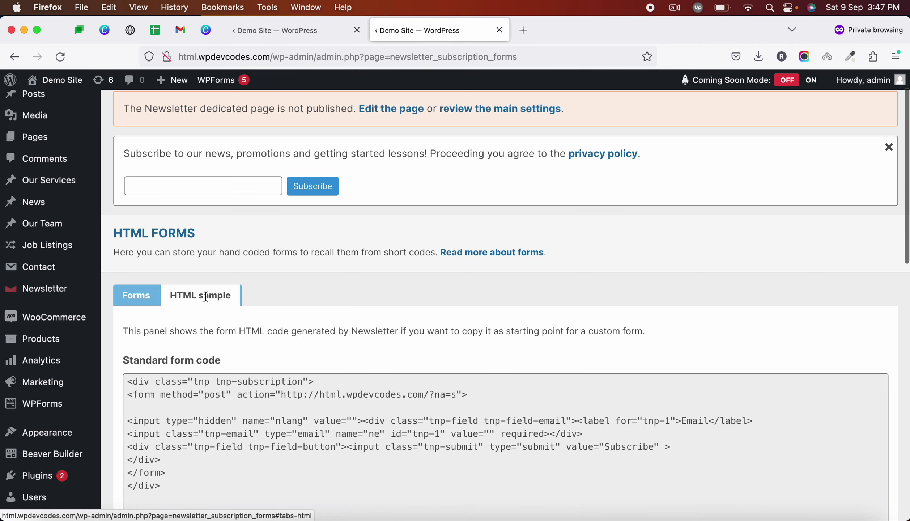
pyautogui.scroll(-2, 294, 307)
pyautogui.scroll(-3, 194, 306)
pyautogui.scroll(2, 193, 306)
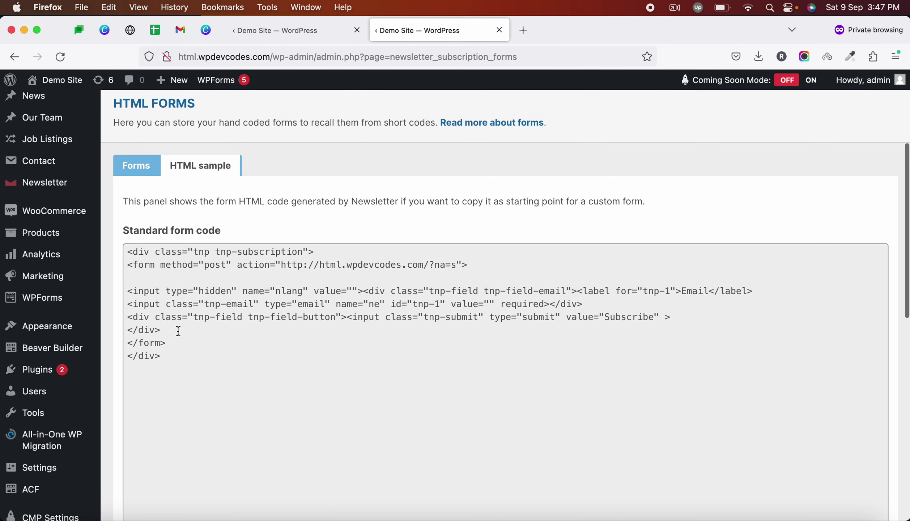
pyautogui.tripleClick(160, 340)
pyautogui.moveTo(155, 325); pyautogui.dragTo(127, 253)
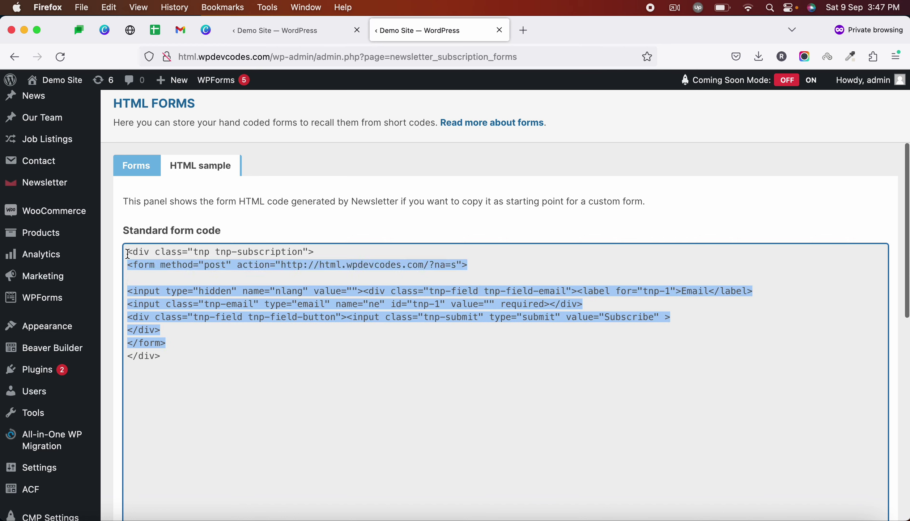
# Reselect the sample code from <form> to </form> and copy it
pyautogui.click(151, 286)
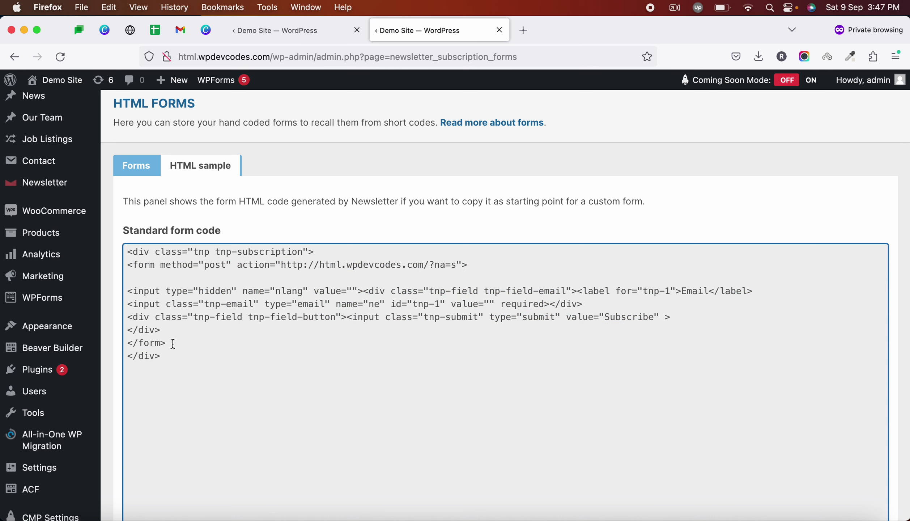
pyautogui.moveTo(172, 344); pyautogui.dragTo(125, 266)
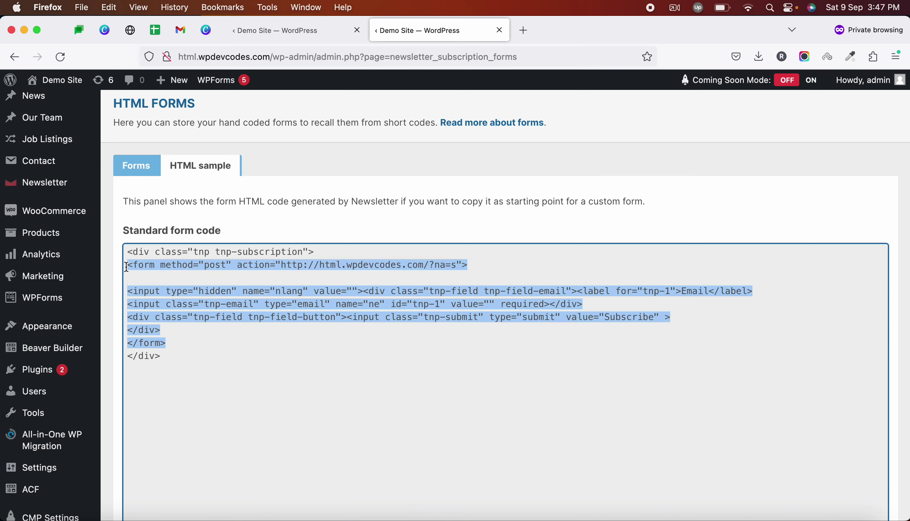
pyautogui.rightClick(140, 268)
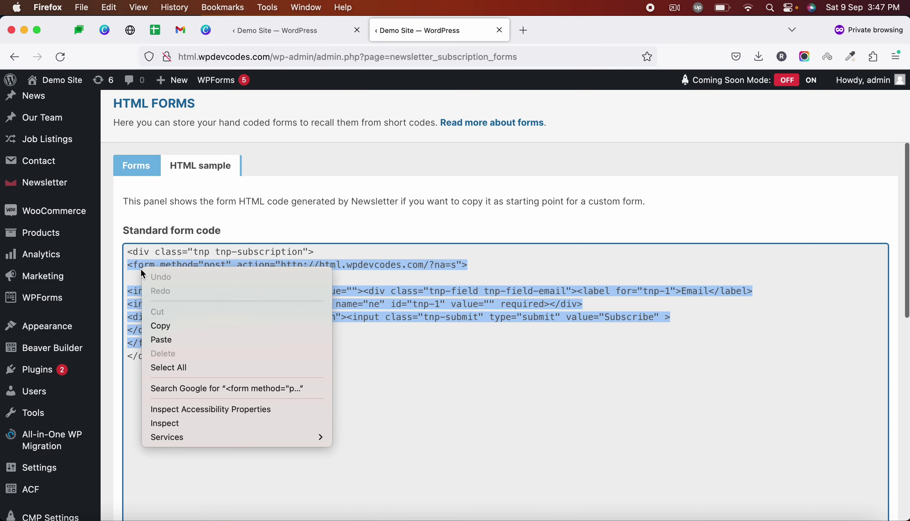
pyautogui.click(166, 327)
pyautogui.click(342, 358)
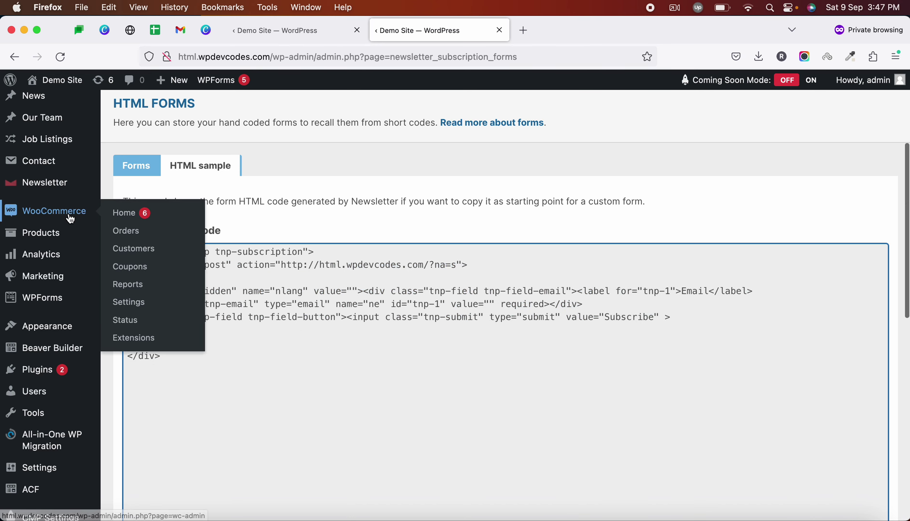
pyautogui.scroll(3, 64, 214)
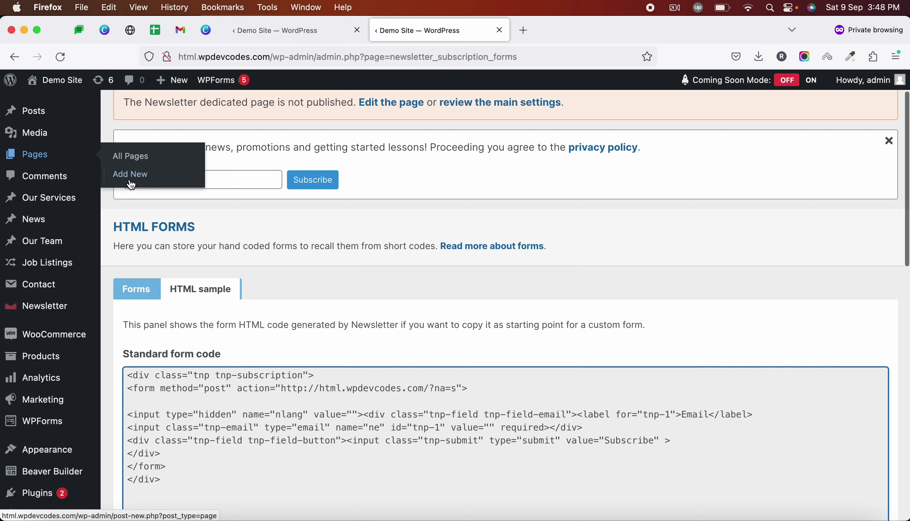
# Create a new page in another tab titled 'Test page' and paste the form HTML into its body
pyautogui.rightClick(127, 176)
pyautogui.click(150, 178)
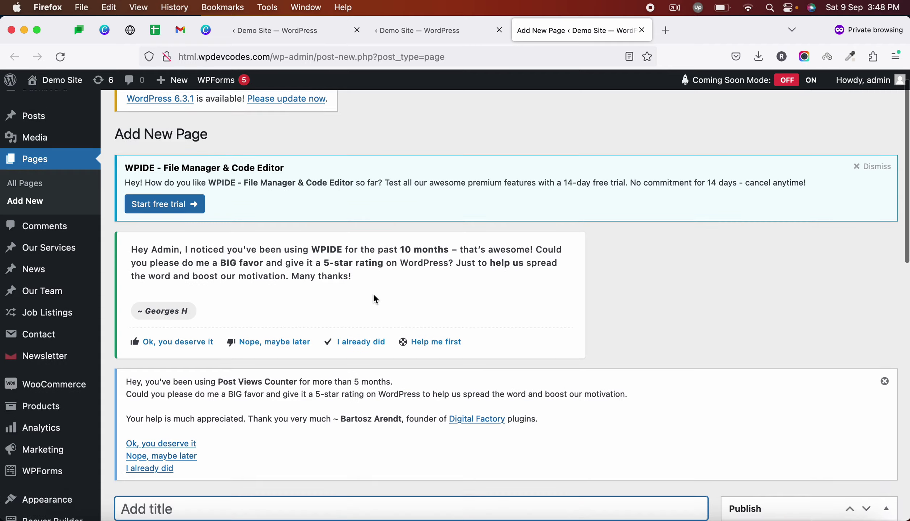
pyautogui.scroll(-5, 374, 297)
pyautogui.write('t')
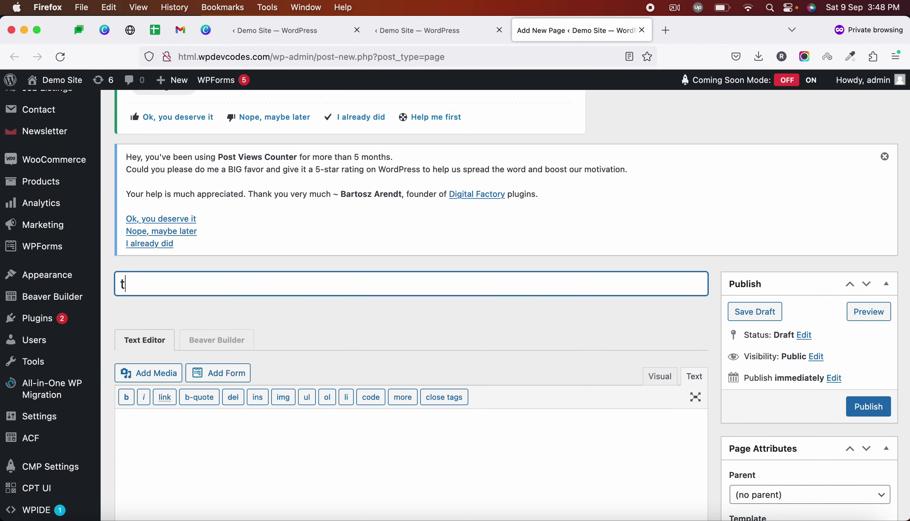
pyautogui.write('est')
pyautogui.press('BackSpace')
pyautogui.press('BackSpace')
pyautogui.press('BackSpace')
pyautogui.press('BackSpace')
pyautogui.press('BackSpace')
pyautogui.write('tes\\')
pyautogui.press('BackSpace')
pyautogui.press('BackSpace')
pyautogui.press('BackSpace')
pyautogui.press('BackSpace')
pyautogui.write('T')
pyautogui.write('est')
pyautogui.write(' page')
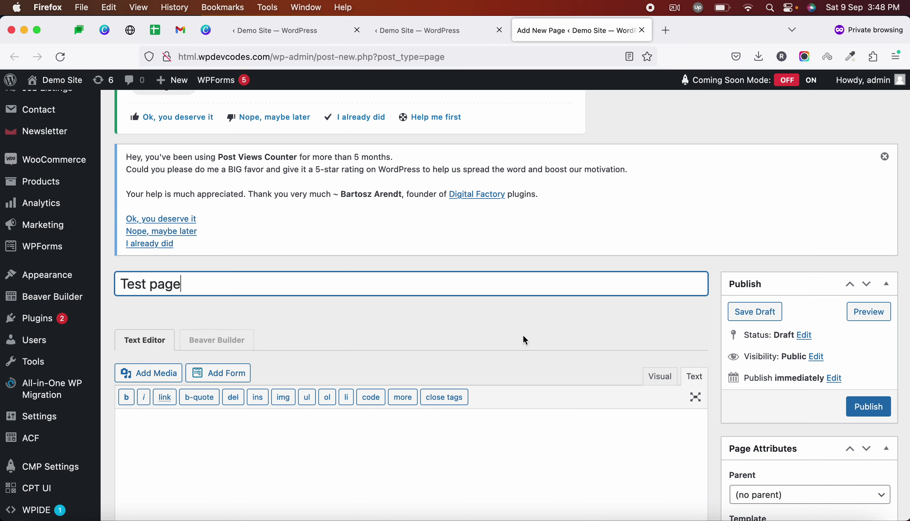
pyautogui.scroll(-5, 540, 325)
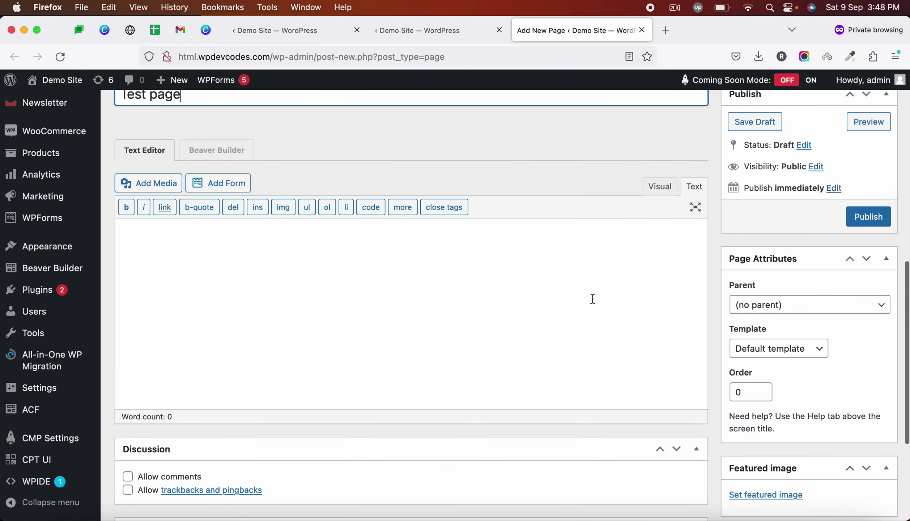
pyautogui.click(614, 236)
pyautogui.press('super+v')
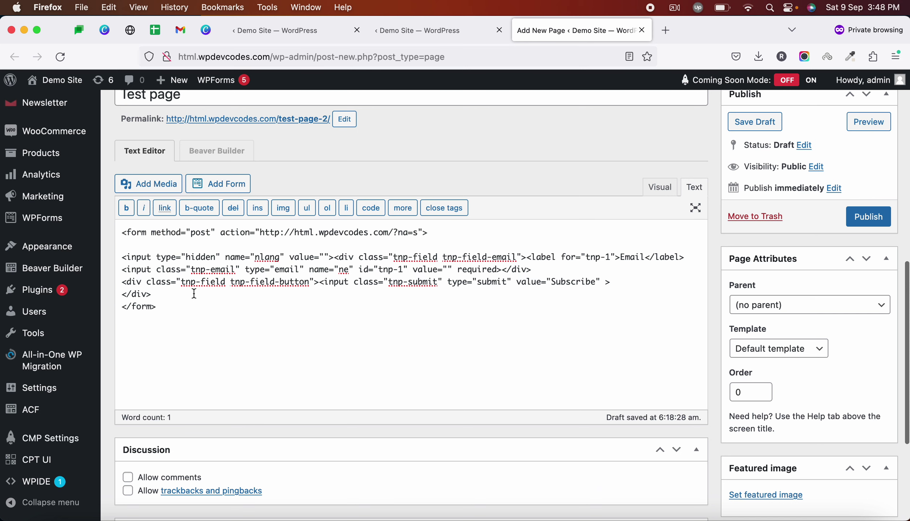
pyautogui.scroll(1, 194, 293)
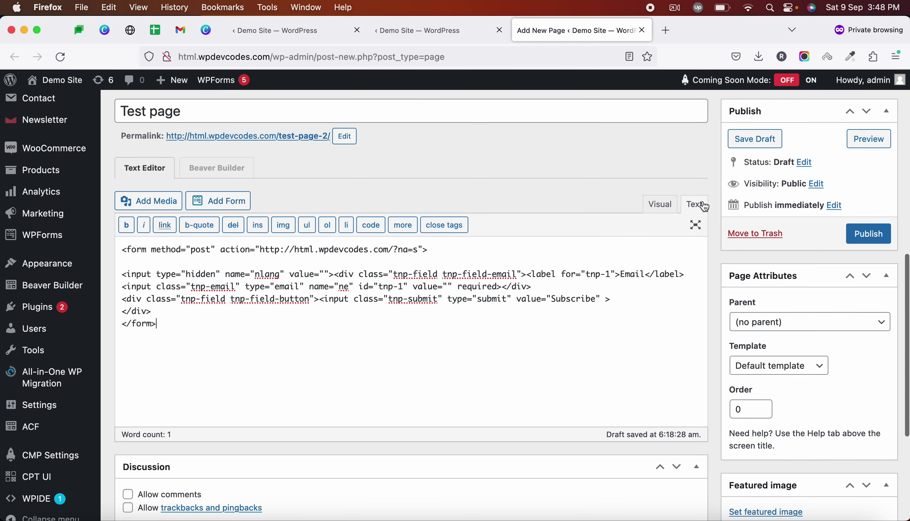
pyautogui.click(868, 234)
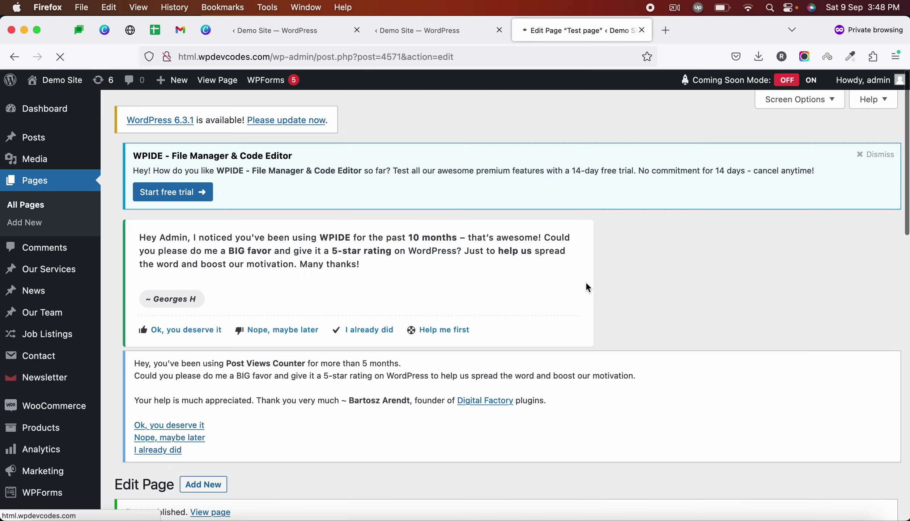
pyautogui.scroll(-1, 412, 289)
pyautogui.scroll(-5, 412, 289)
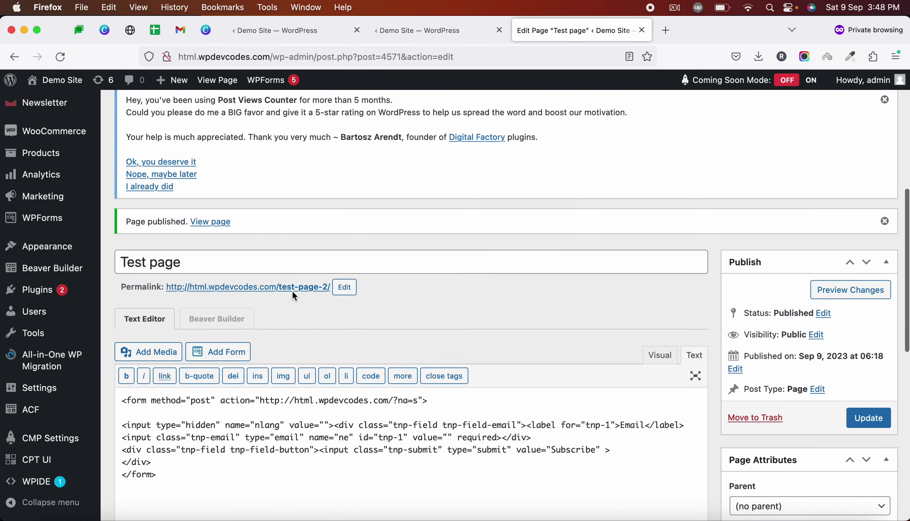
pyautogui.rightClick(277, 284)
pyautogui.click(289, 286)
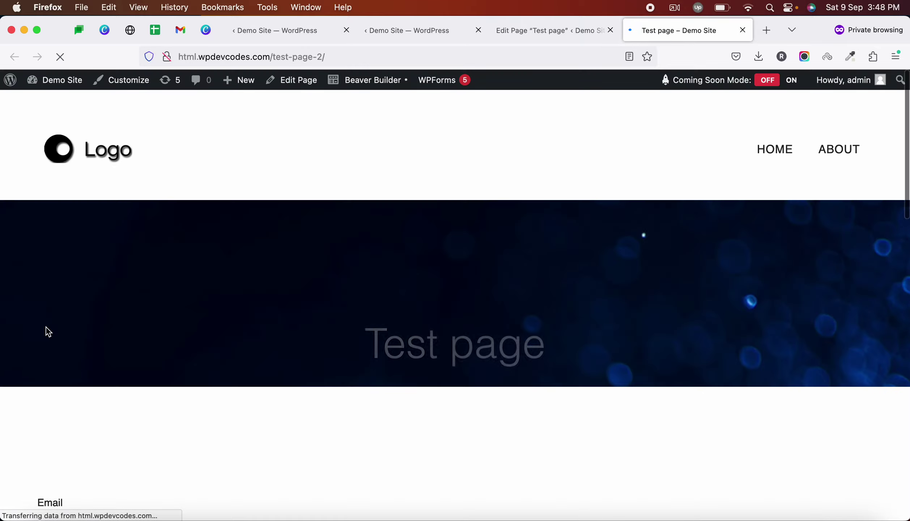
pyautogui.scroll(-5, 162, 345)
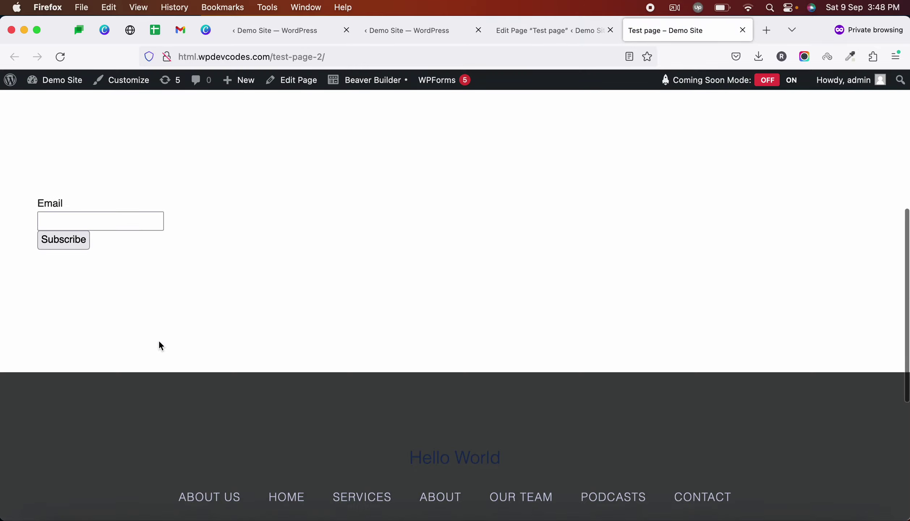
pyautogui.click(60, 221)
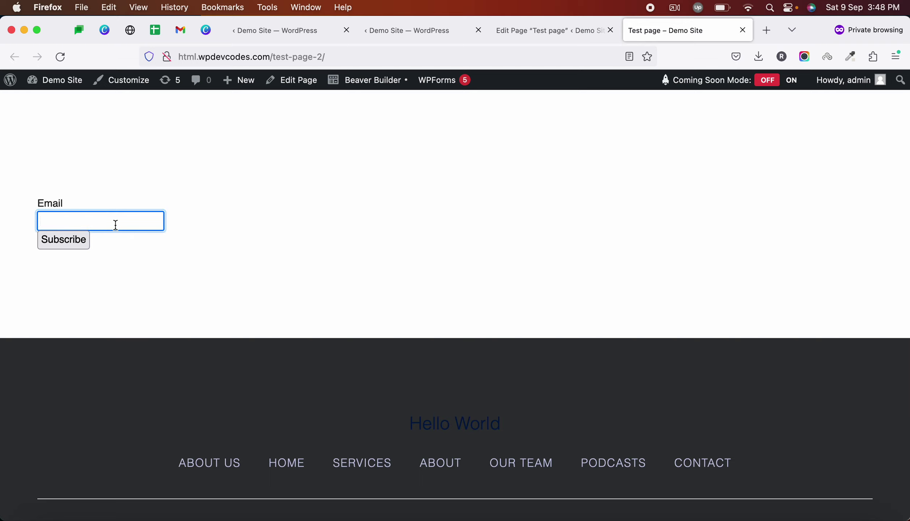
pyautogui.write('test@')
pyautogui.write('test.co')
pyautogui.write('m')
pyautogui.scroll(2, 230, 313)
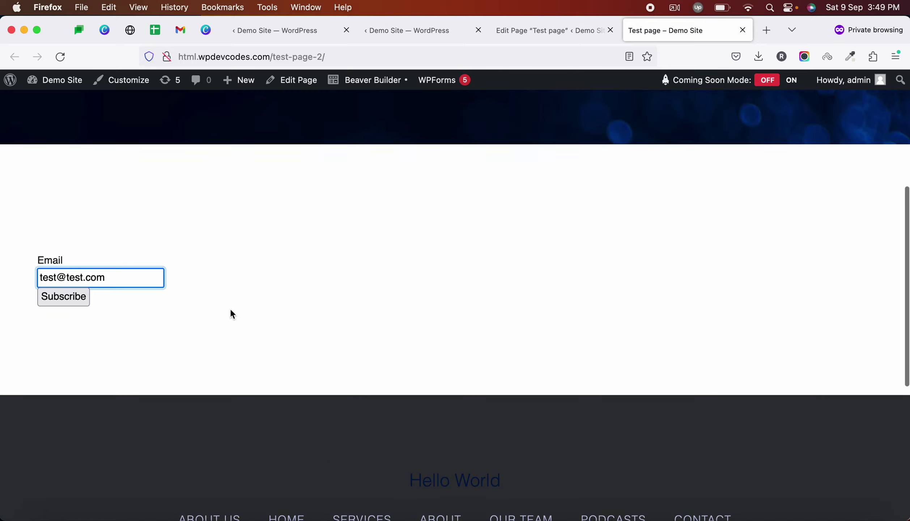
pyautogui.click(62, 302)
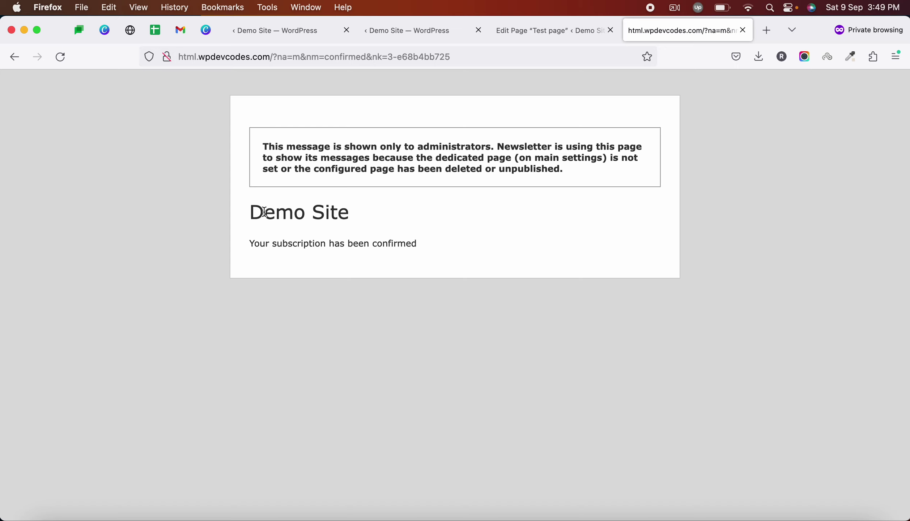
# Highlight the 'Your subscription has been confirmed' message, then return to the Test page editor
pyautogui.click(247, 247)
pyautogui.moveTo(250, 246)
pyautogui.mouseDown()
pyautogui.moveTo(344, 254)
pyautogui.moveTo(412, 246)
pyautogui.mouseUp()
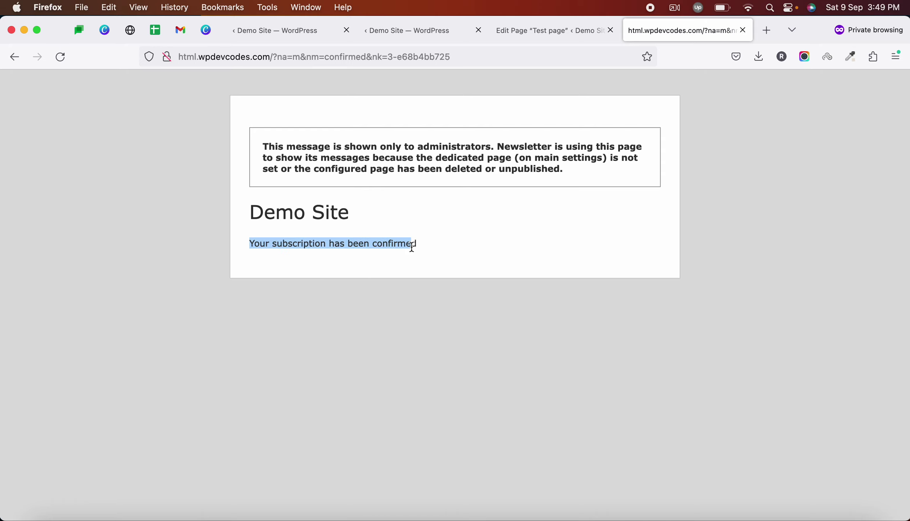
pyautogui.click(548, 33)
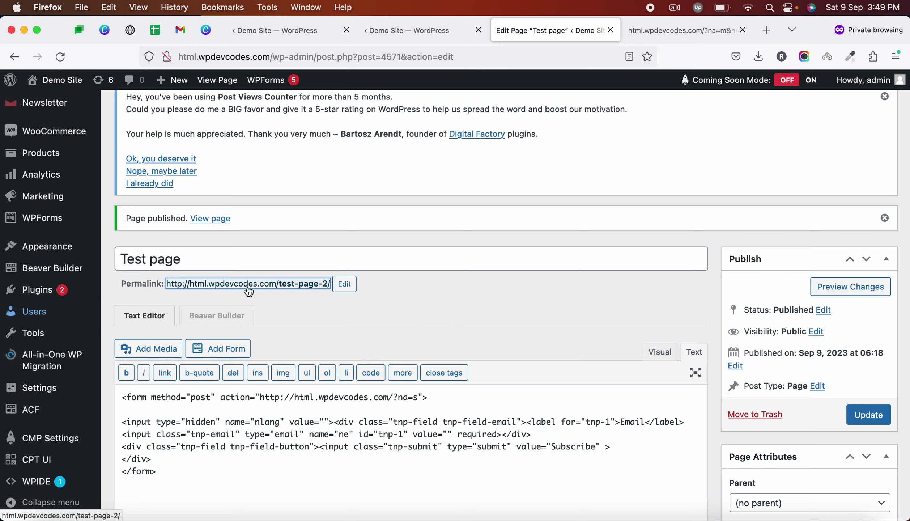
pyautogui.scroll(-1, 211, 413)
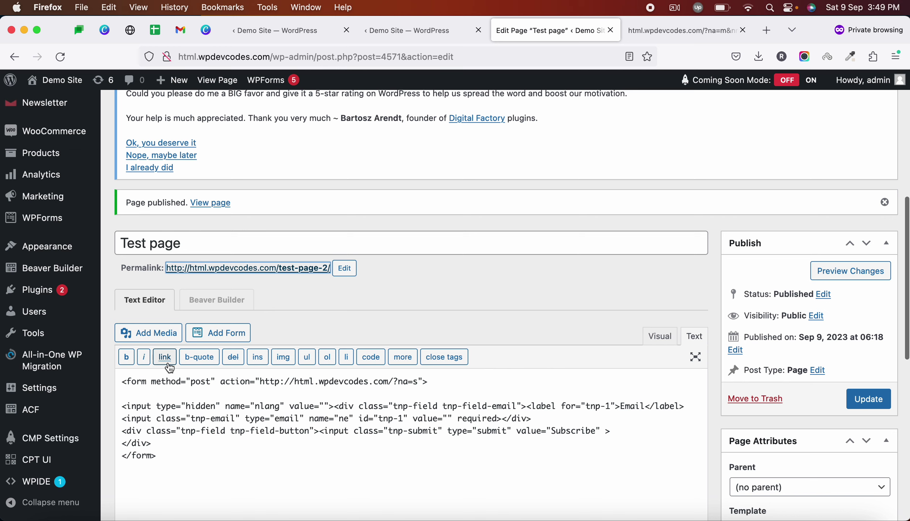
pyautogui.scroll(2, 83, 304)
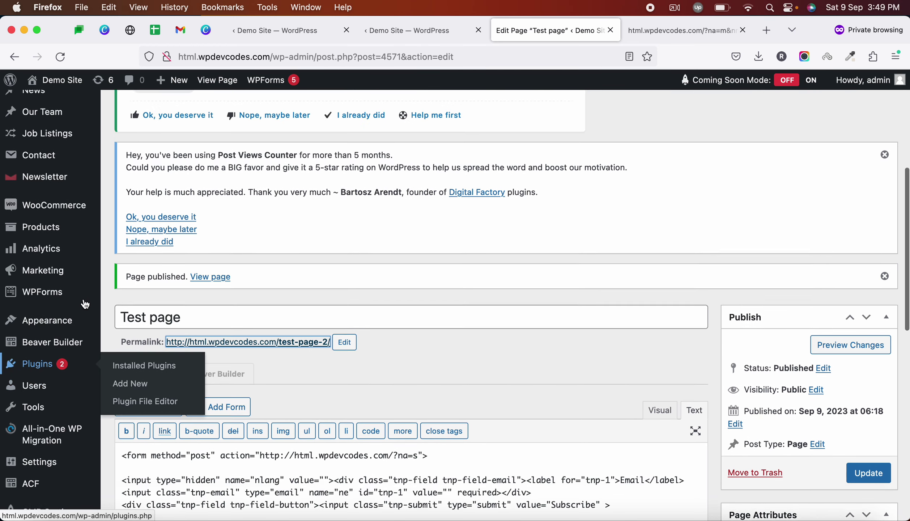
pyautogui.scroll(2, 64, 320)
pyautogui.scroll(1, 43, 345)
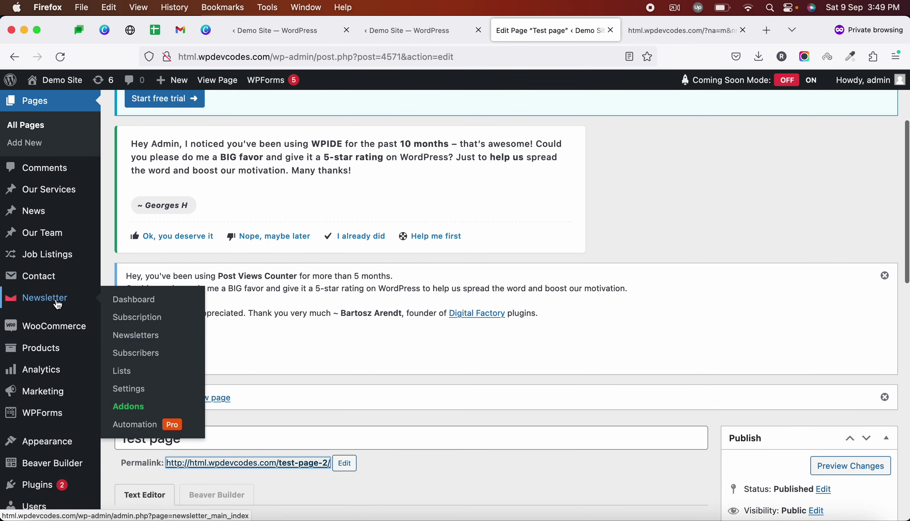
# Check the confirmed test subscribers on the Newsletter Dashboard, then open the Form settings
pyautogui.click(126, 300)
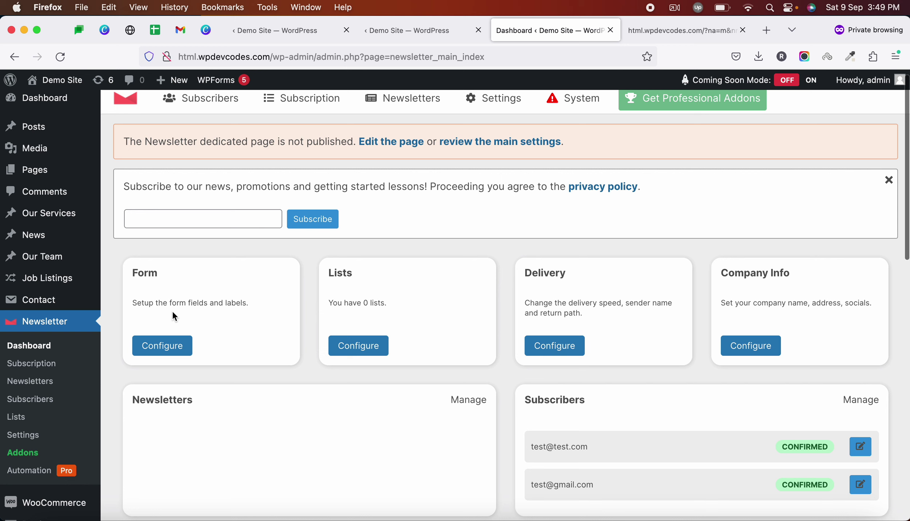
pyautogui.click(161, 347)
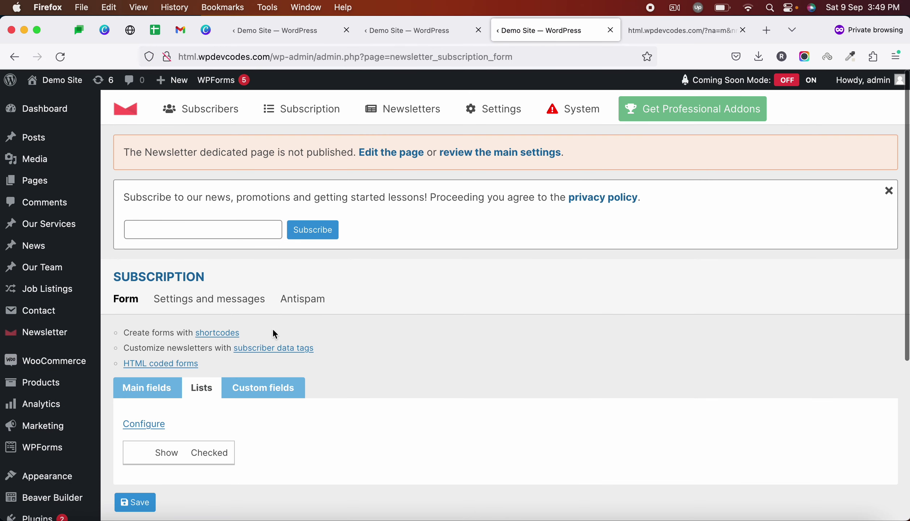
pyautogui.scroll(-1, 272, 333)
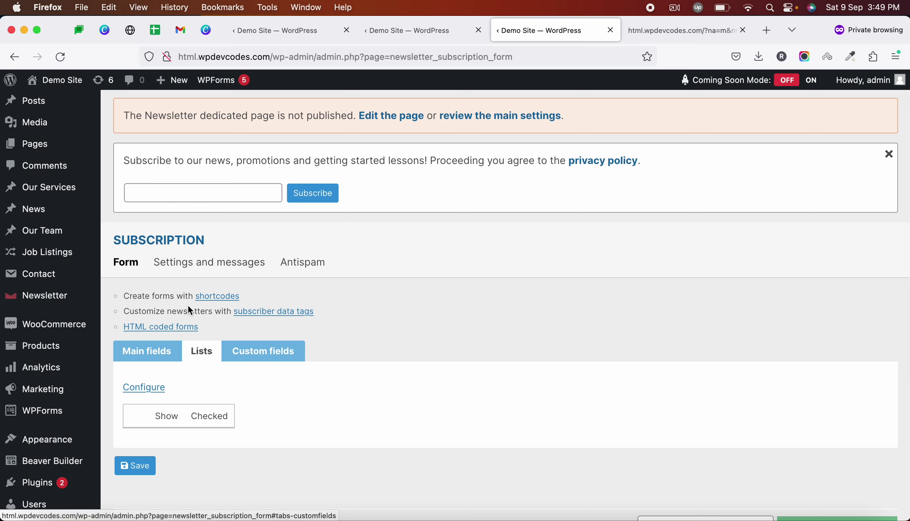
# Open the HTML coded forms page and select all of the Standard form sample code
pyautogui.click(151, 328)
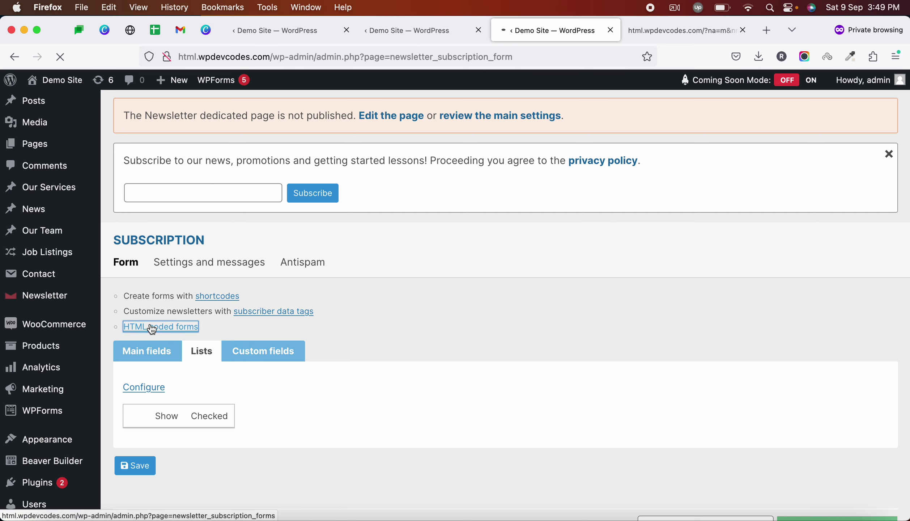
pyautogui.scroll(-3, 224, 306)
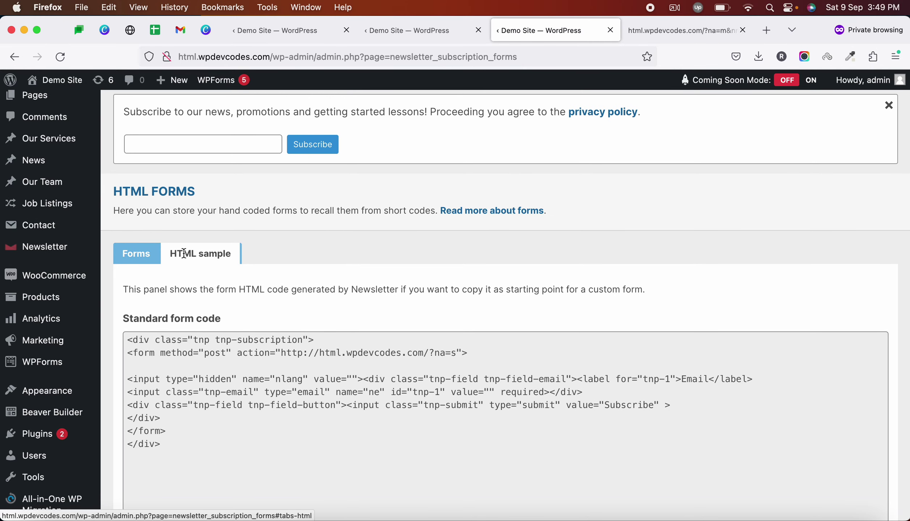
pyautogui.scroll(-2, 214, 394)
pyautogui.scroll(-4, 214, 394)
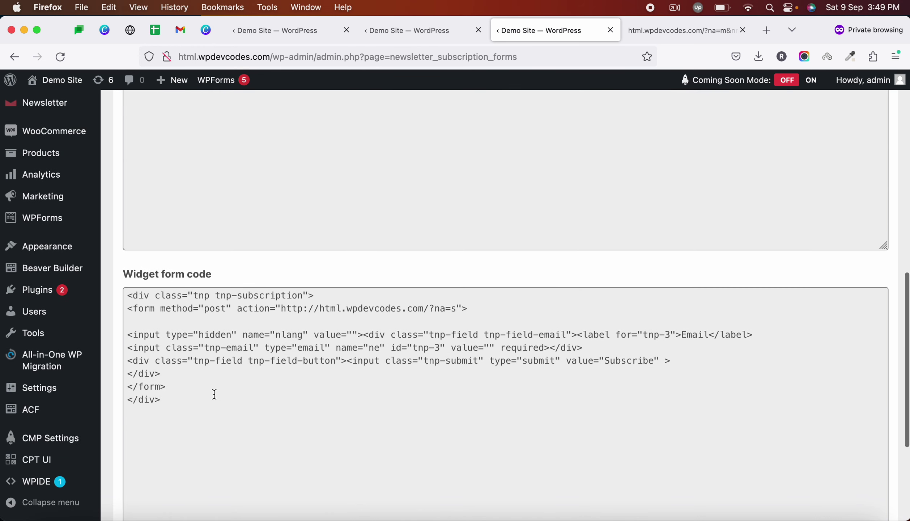
pyautogui.scroll(1, 214, 395)
pyautogui.scroll(2, 215, 395)
pyautogui.scroll(-5, 203, 380)
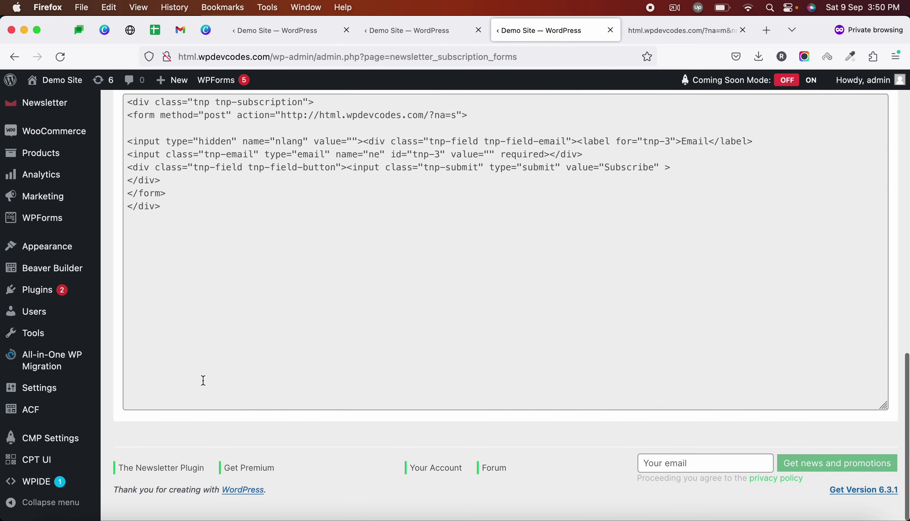
pyautogui.scroll(1, 202, 379)
pyautogui.scroll(4, 199, 382)
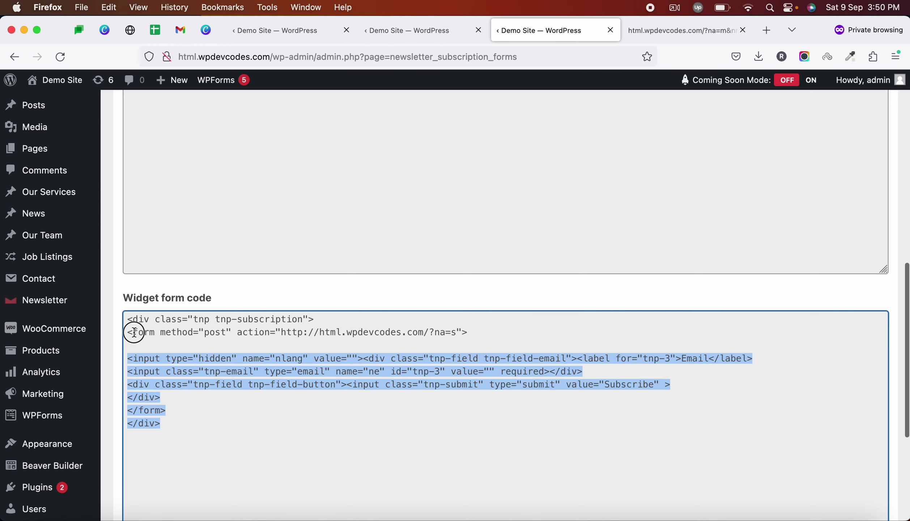
pyautogui.moveTo(180, 420); pyautogui.dragTo(127, 318)
pyautogui.scroll(2, 198, 299)
pyautogui.scroll(3, 187, 305)
pyautogui.moveTo(187, 306)
pyautogui.mouseDown()
pyautogui.moveTo(162, 291)
pyautogui.moveTo(127, 183)
pyautogui.mouseUp()
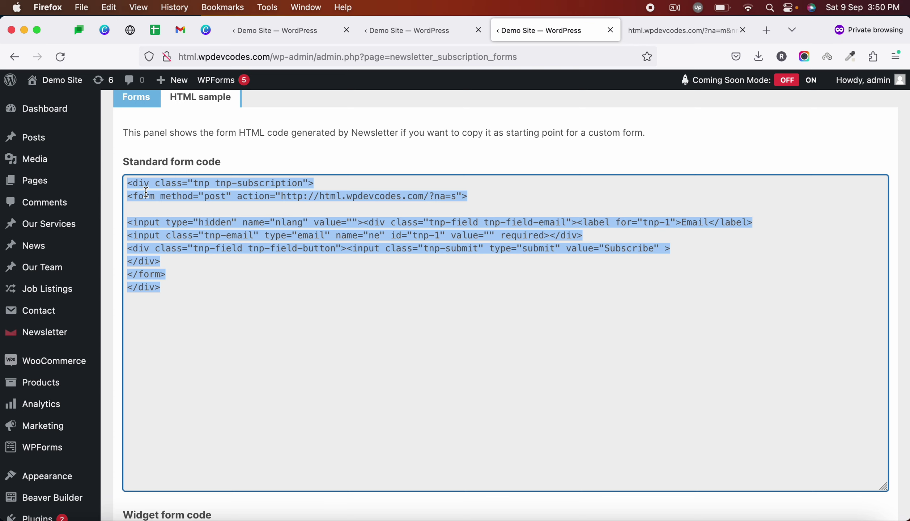
pyautogui.scroll(3, 460, 278)
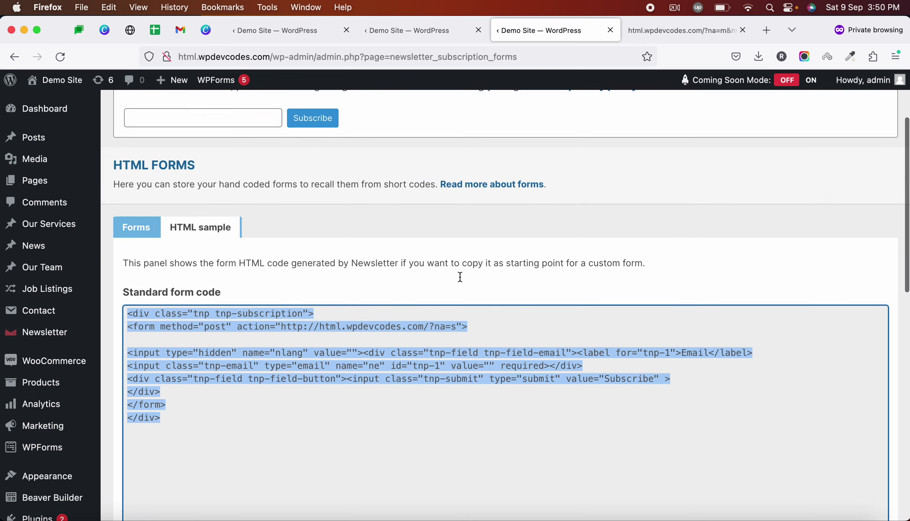
pyautogui.scroll(3, 459, 278)
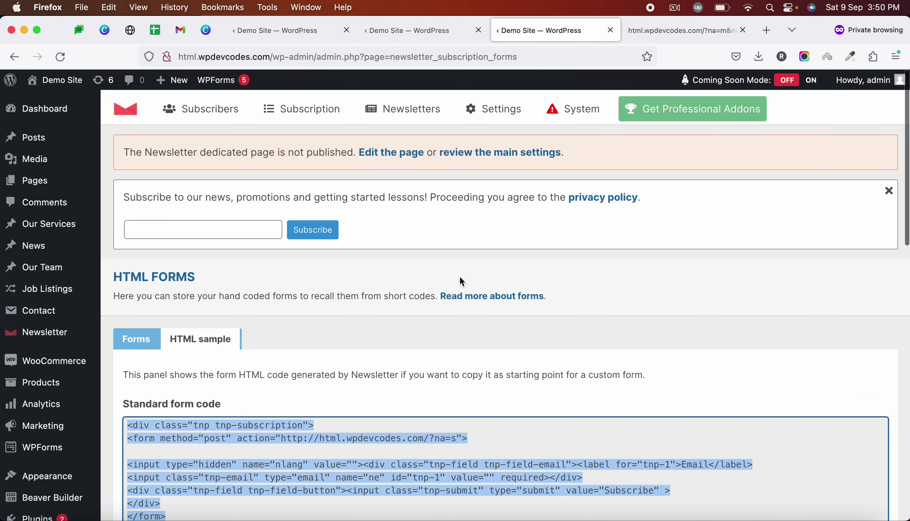